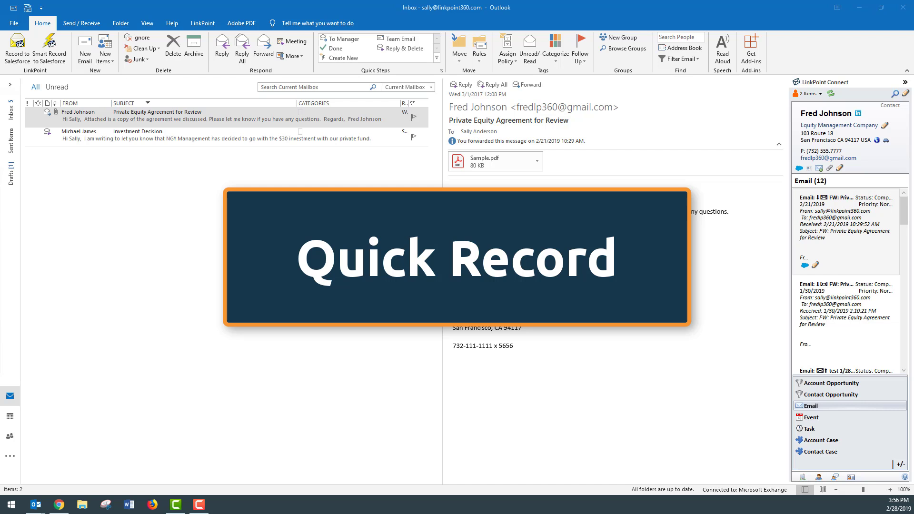
# Open Record to Salesforce for the "Private Equity Agreement for Review" email and remove the Callan Associates contact from the Record To list.
pyautogui.click(178, 120)
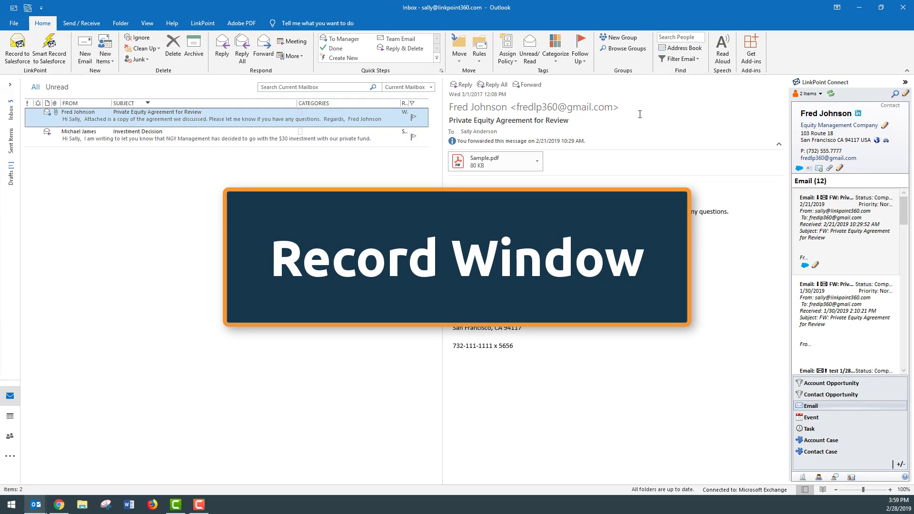
pyautogui.click(18, 48)
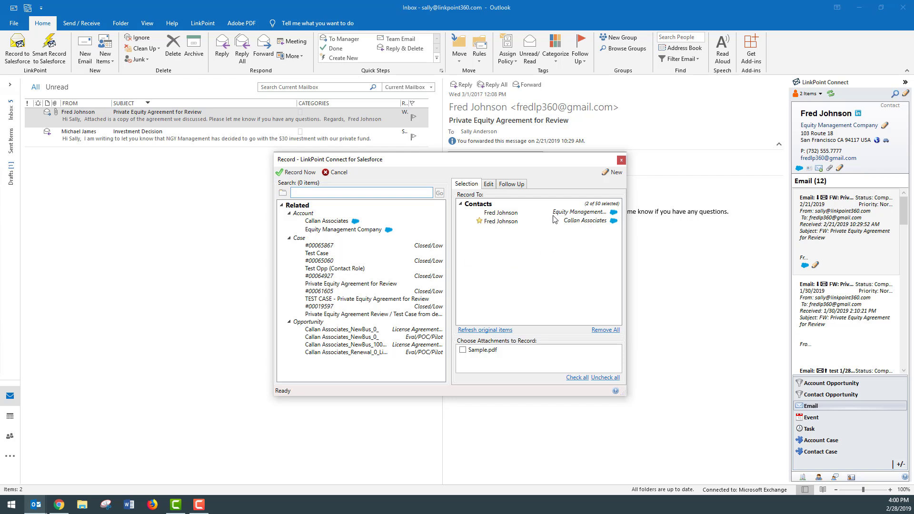
pyautogui.click(471, 222)
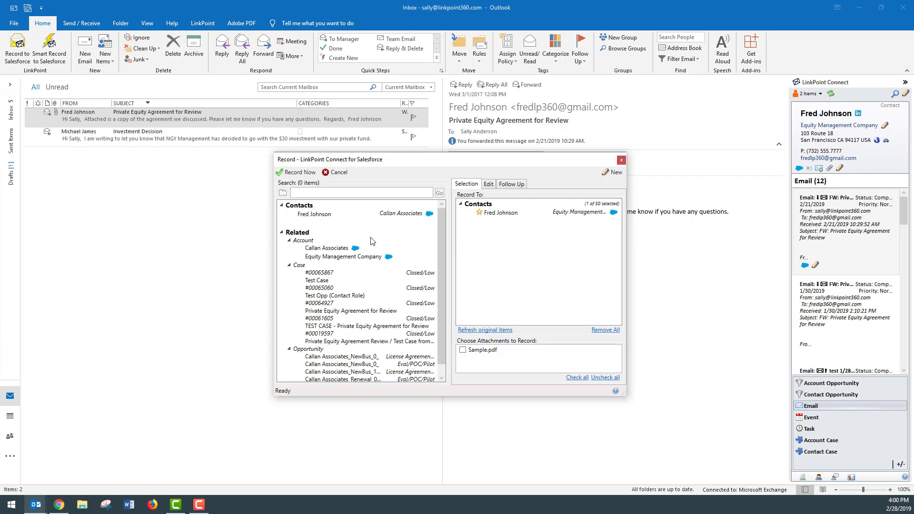
# Add the Equity Management Company account to the Record To list, toggle the Sample.pdf attachment, and cancel the recording.
pyautogui.moveTo(376, 315)
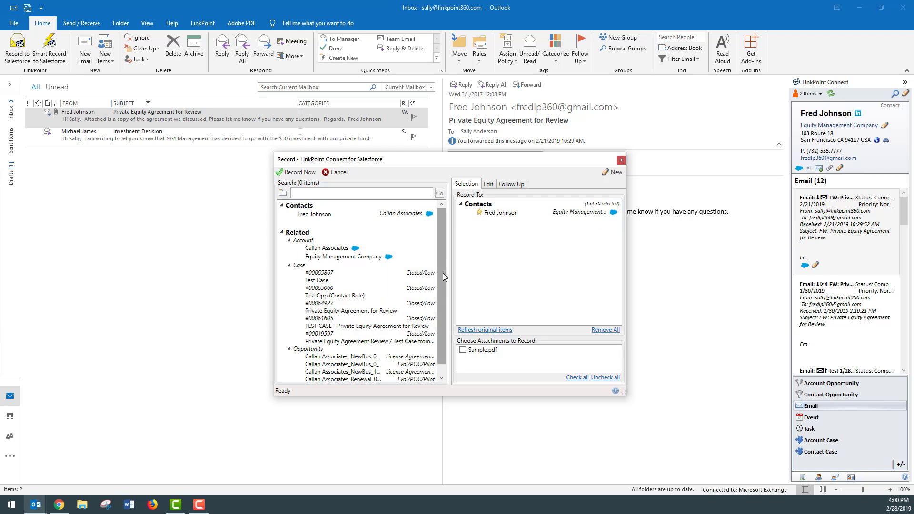
pyautogui.moveTo(443, 273); pyautogui.dragTo(440, 305)
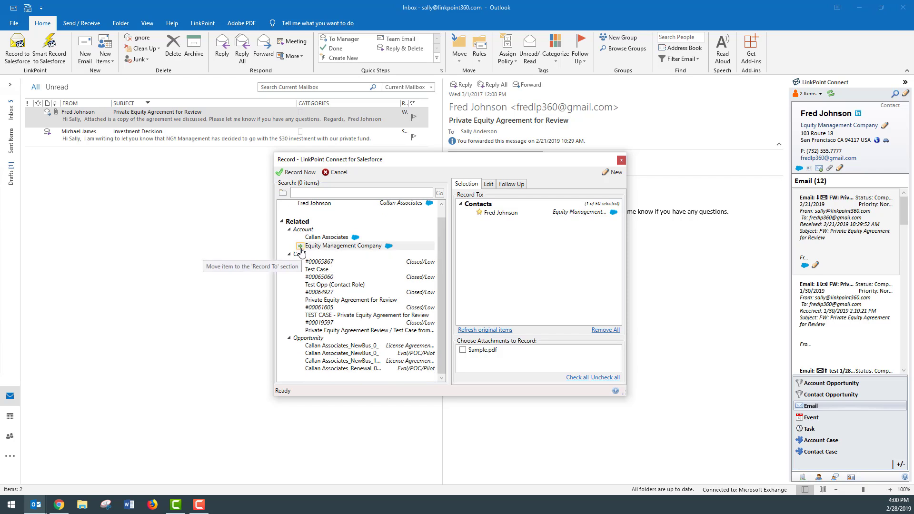
pyautogui.click(301, 246)
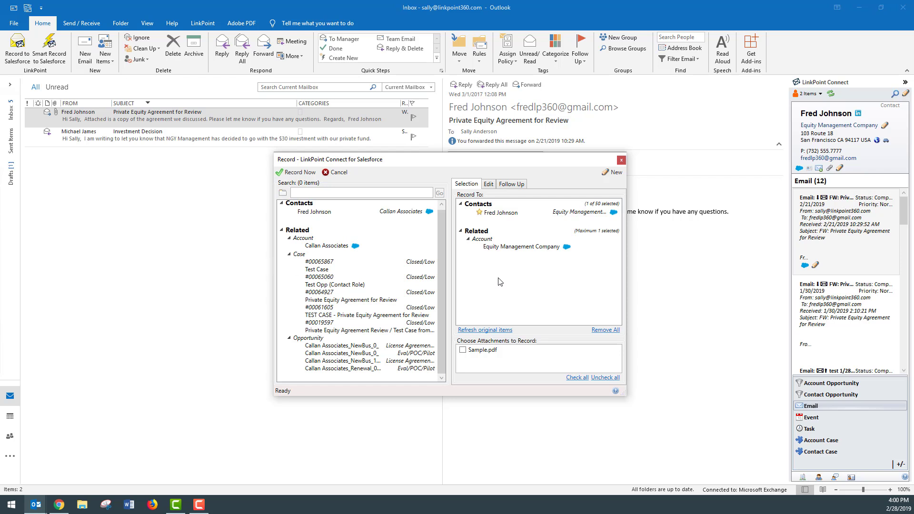
pyautogui.moveTo(493, 160); pyautogui.dragTo(490, 193)
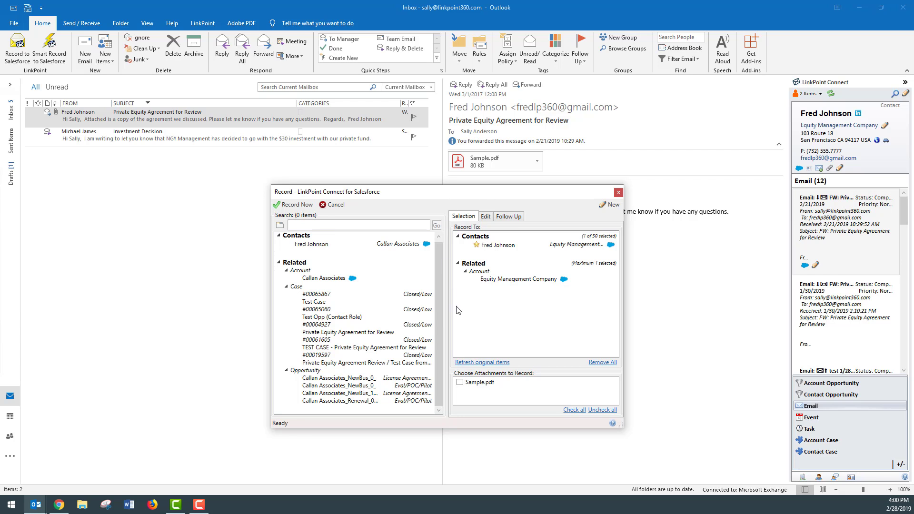
pyautogui.click(462, 382)
pyautogui.click(335, 205)
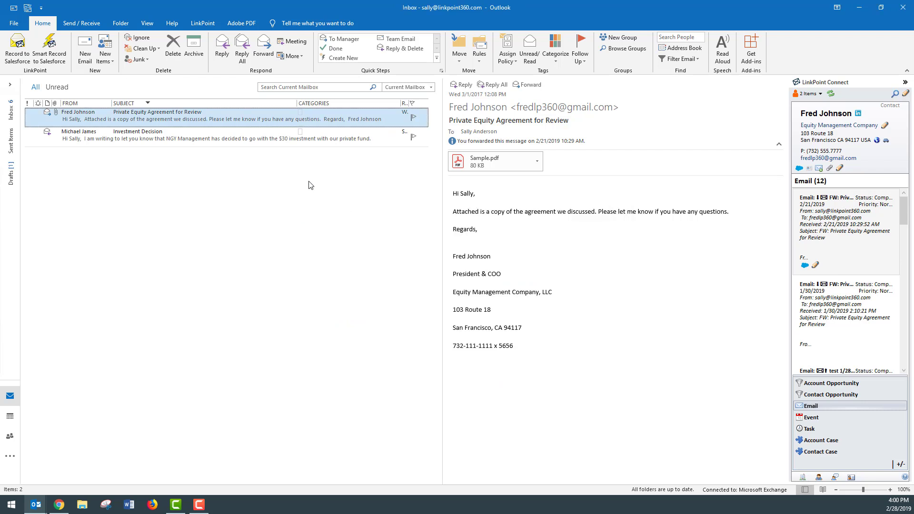
# Try Send and Record on a reply-all to the "Private Equity Agreement for Review" email, cancelling it and closing both message windows.
pyautogui.doubleClick(200, 120)
pyautogui.click(372, 143)
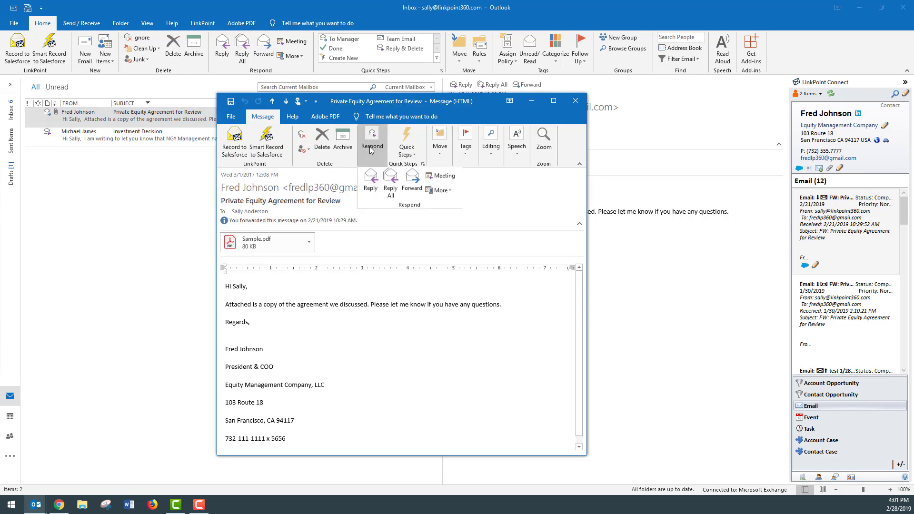
pyautogui.click(390, 187)
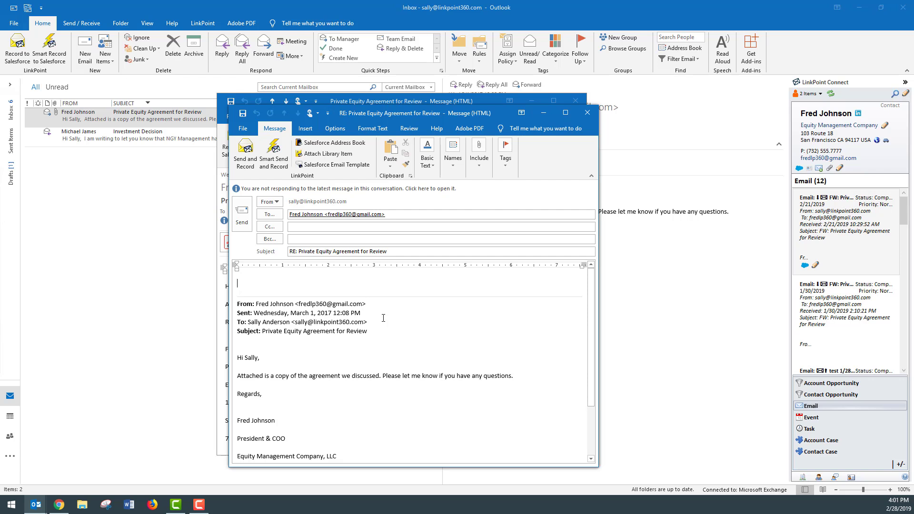
pyautogui.click(247, 162)
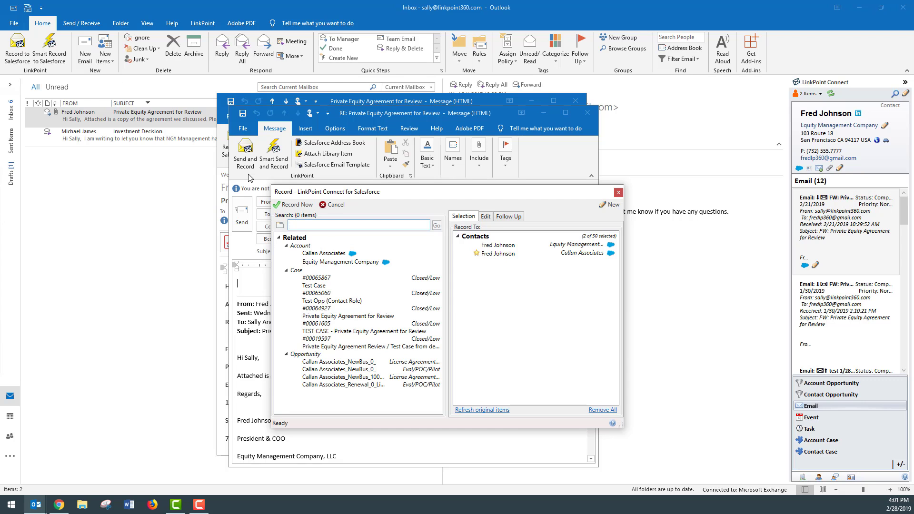
pyautogui.click(341, 205)
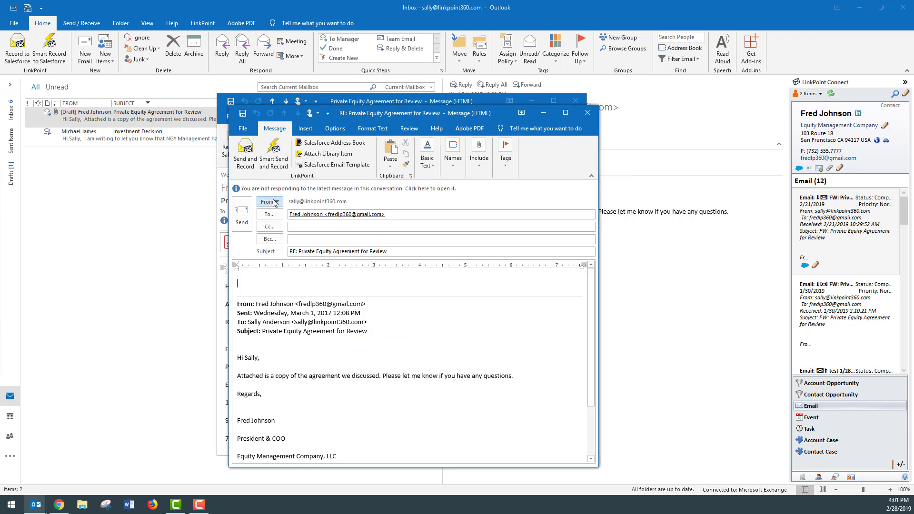
pyautogui.click(587, 113)
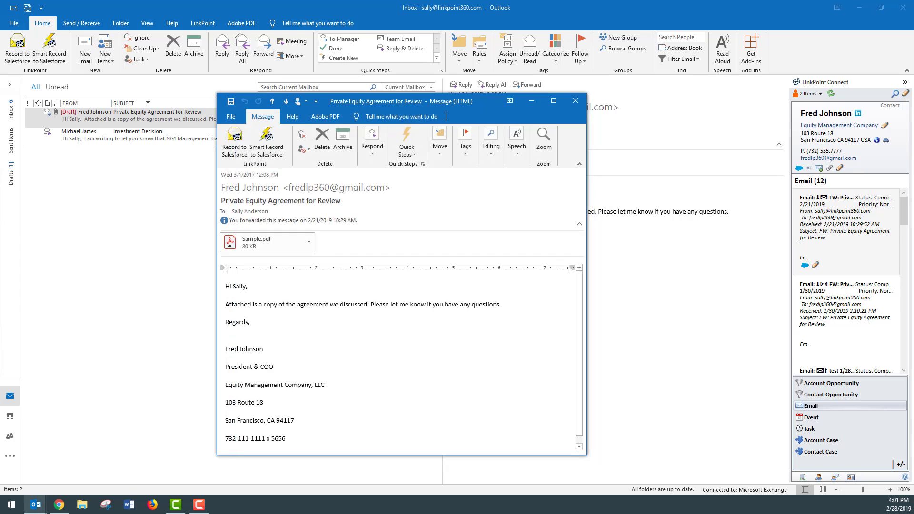
pyautogui.click(576, 101)
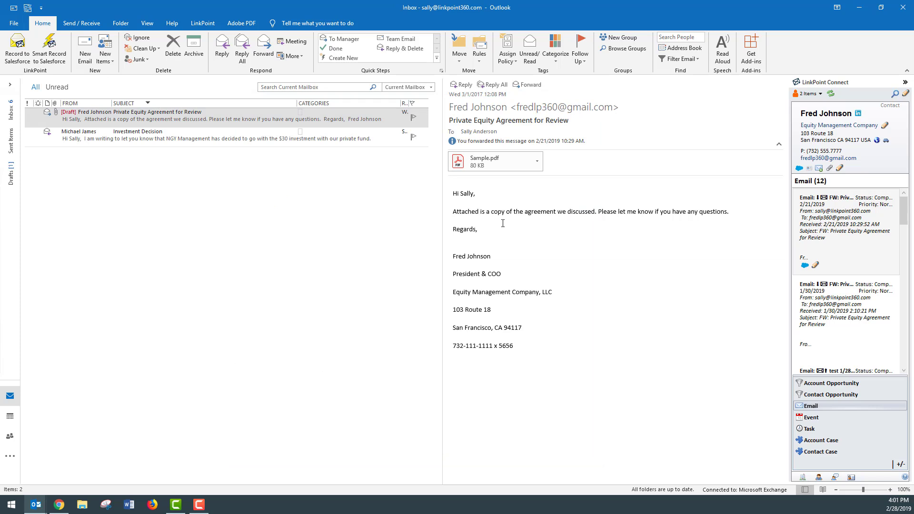
# Switch to LinkPoint Connect in Chrome and set the Email sync job to Attempt to Sync Emails Only When Designated.
pyautogui.click(59, 504)
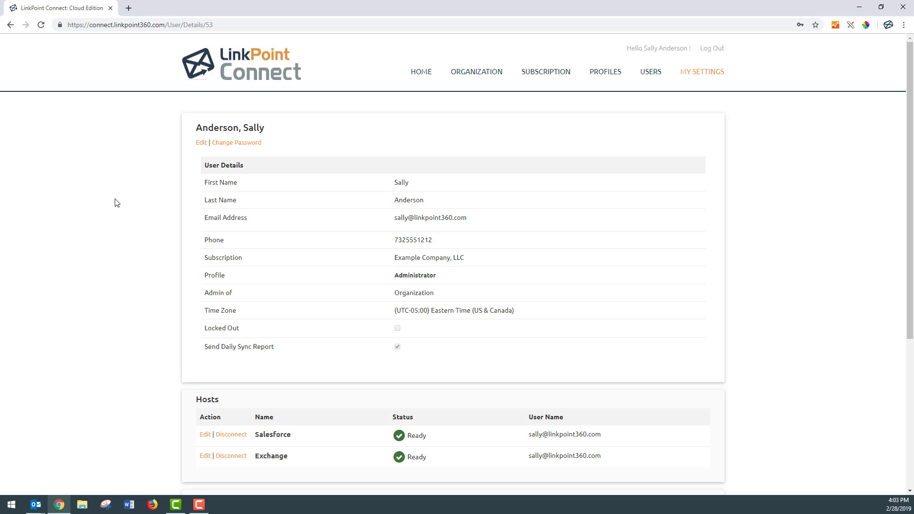
pyautogui.scroll(-5, 115, 219)
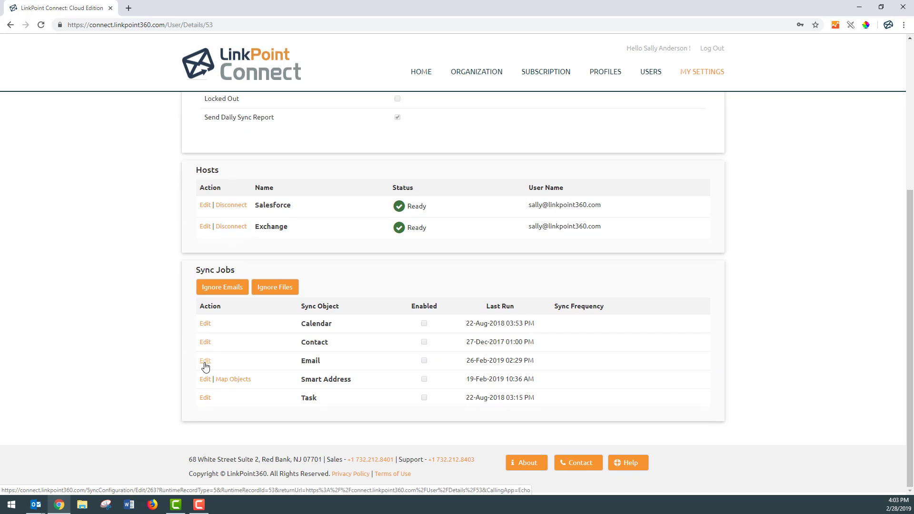
pyautogui.click(205, 362)
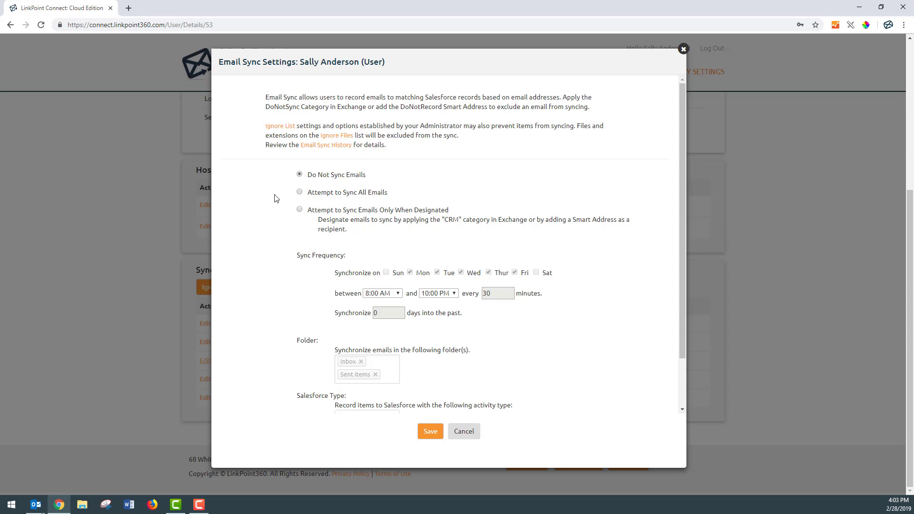
pyautogui.click(299, 191)
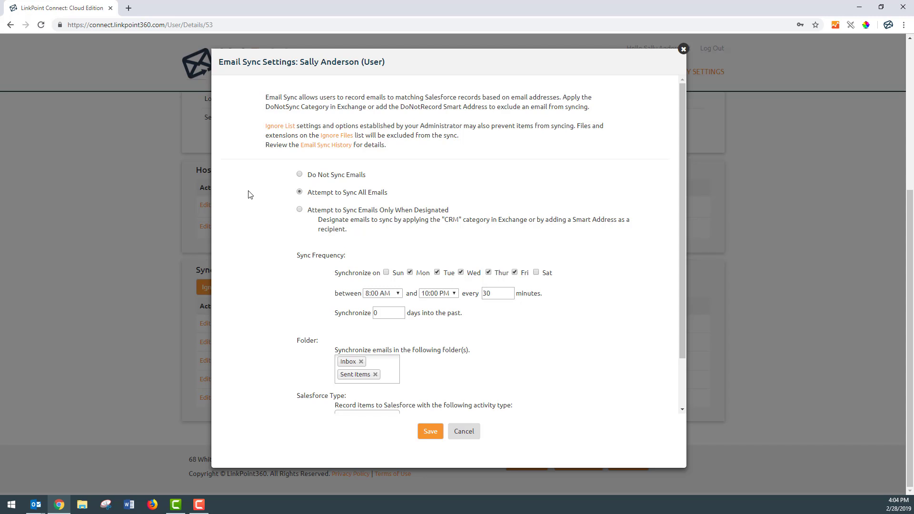
pyautogui.click(299, 209)
# Switch to Outlook and start a reply to the "Private Equity Agreement for Review" email with Smart Record as Bcc recipient.
pyautogui.click(36, 504)
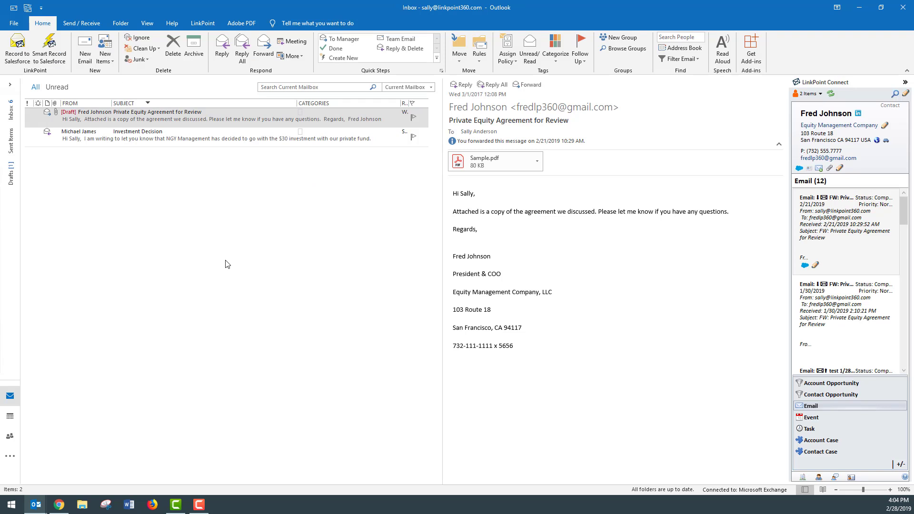
pyautogui.click(122, 120)
pyautogui.doubleClick(123, 120)
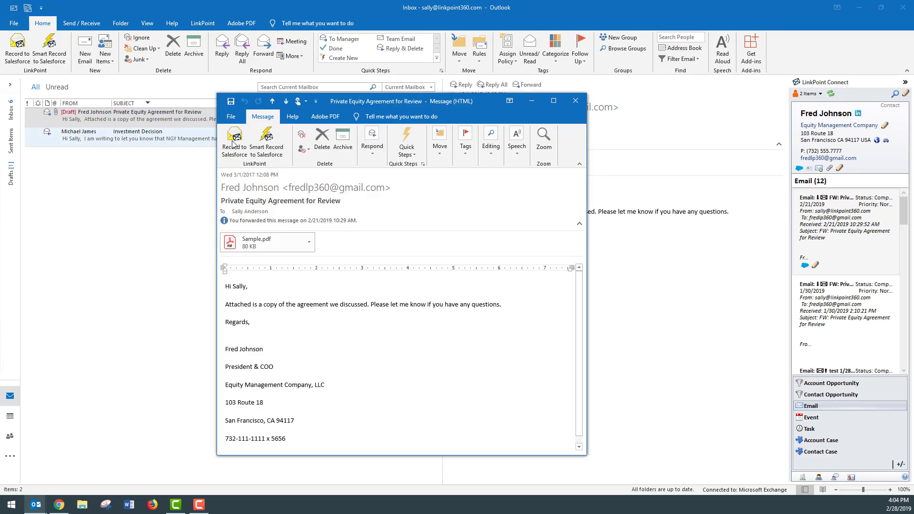
pyautogui.click(362, 146)
pyautogui.click(376, 183)
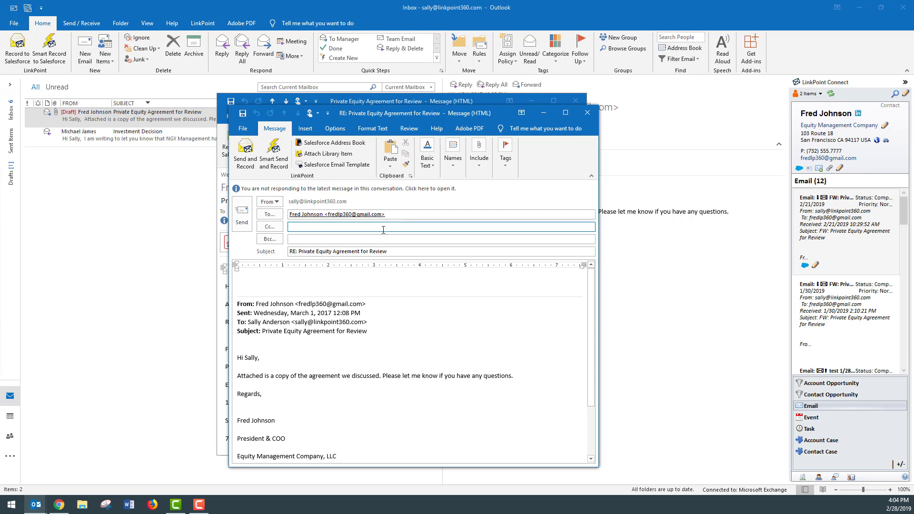
pyautogui.click(388, 239)
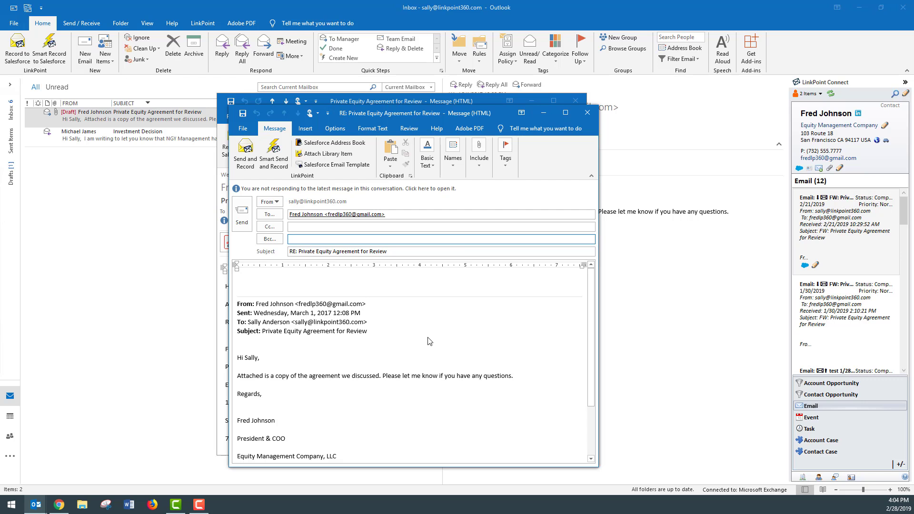
pyautogui.write('smart')
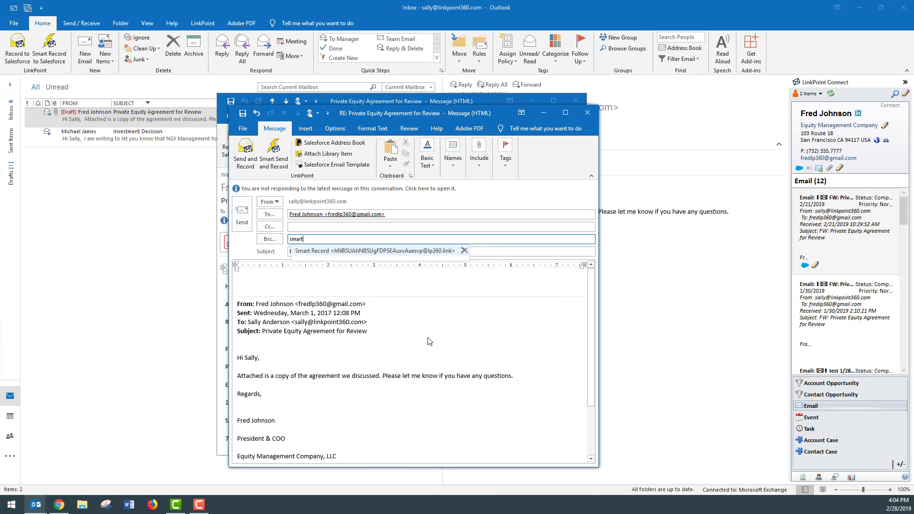
pyautogui.press('Return')
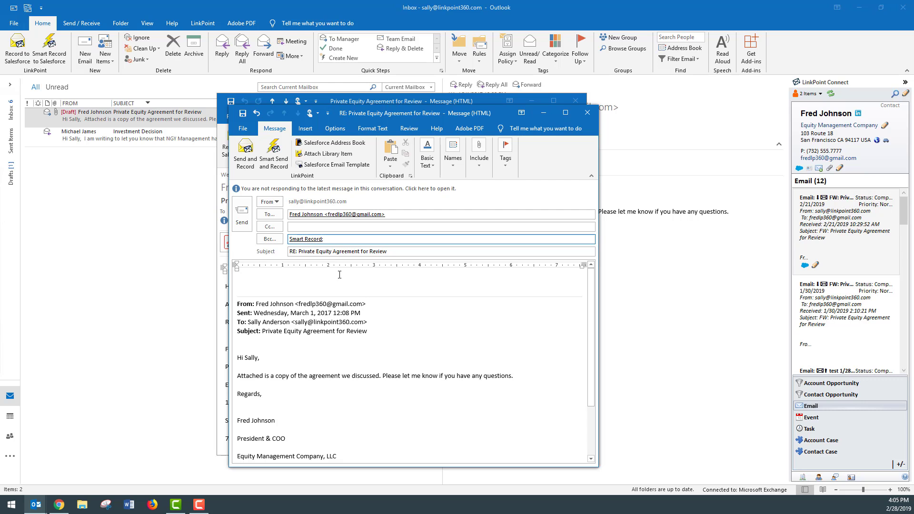
# Return to the inbox and assign the CRM category to the "Private Equity Agreement for Review" email.
pyautogui.click(200, 246)
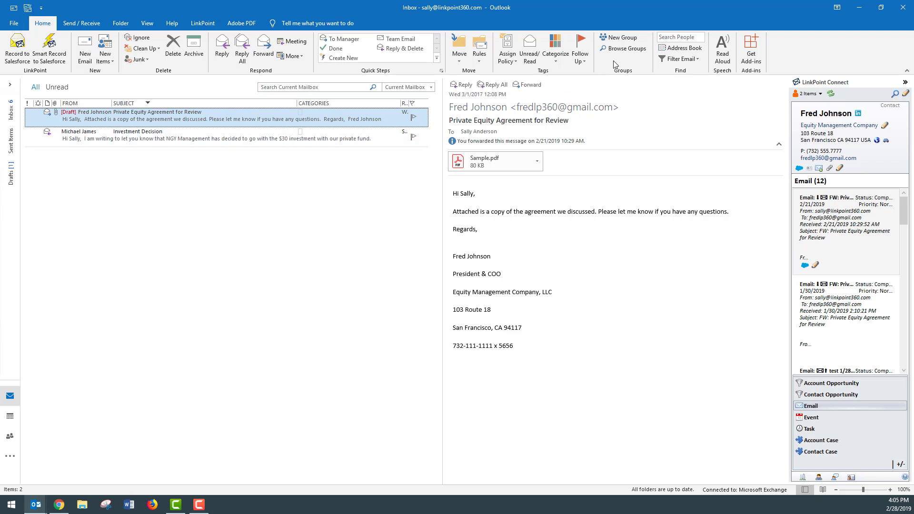
pyautogui.click(553, 58)
pyautogui.click(560, 97)
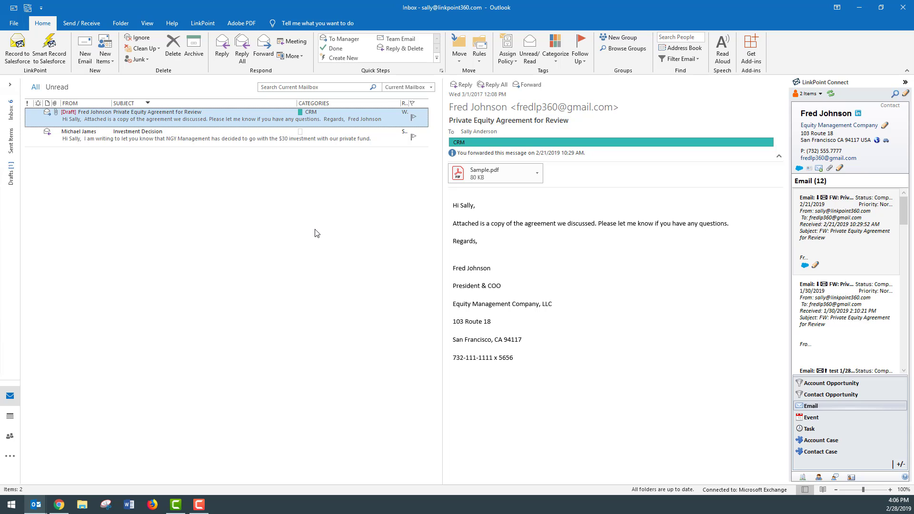
# Switch to Chrome, set the email sync option back to Do Not Sync Emails, and cancel the Email Sync Settings.
pyautogui.click(58, 505)
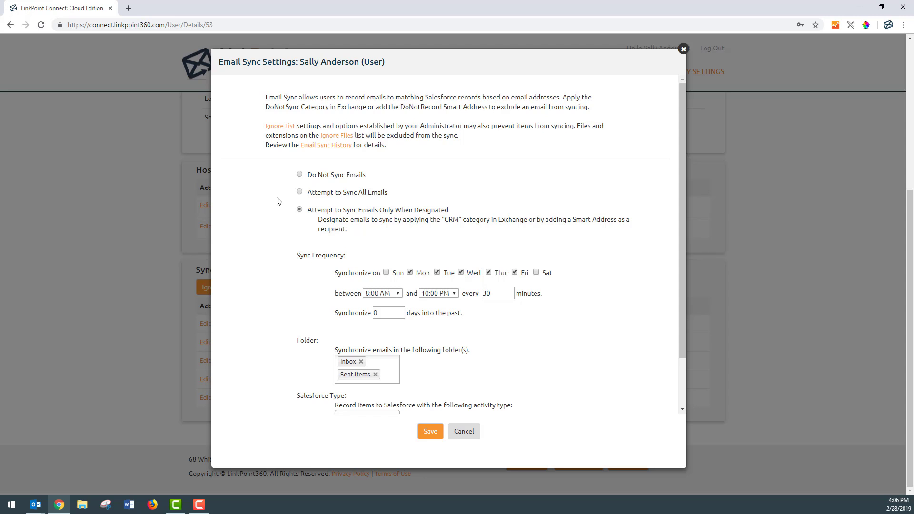
pyautogui.click(299, 175)
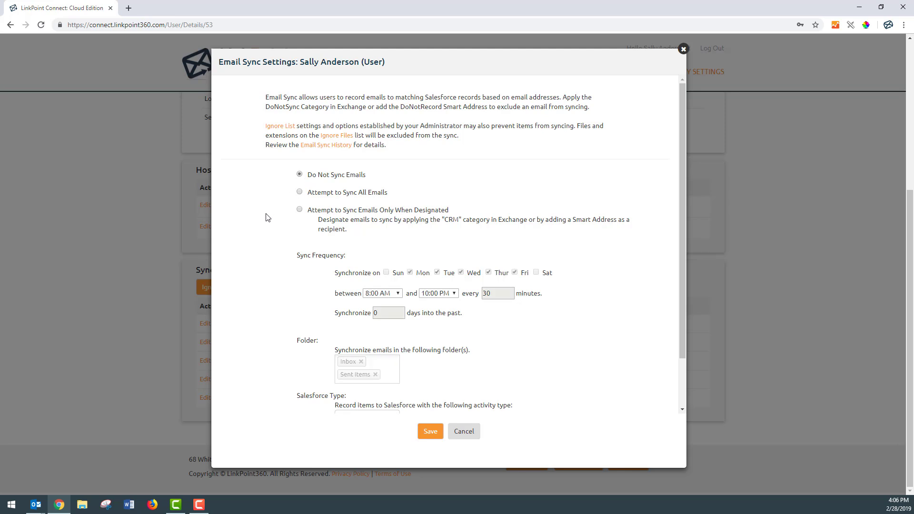
pyautogui.click(464, 437)
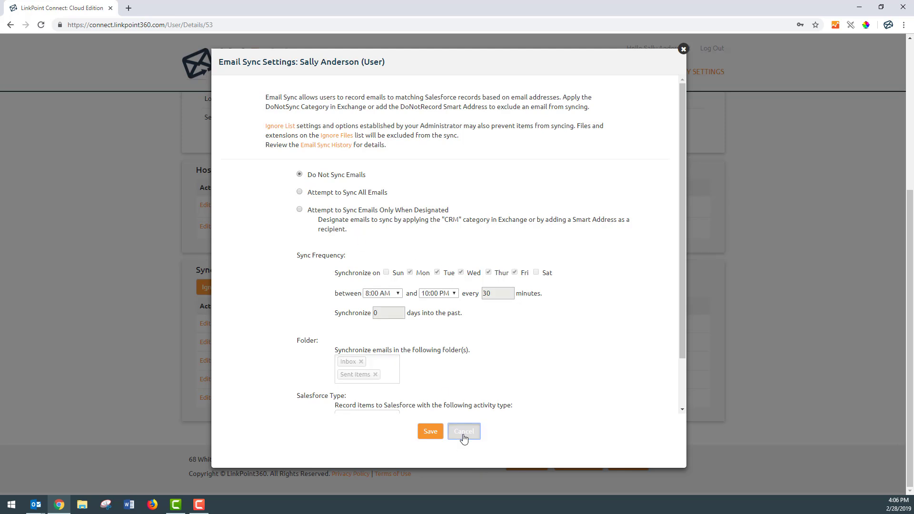